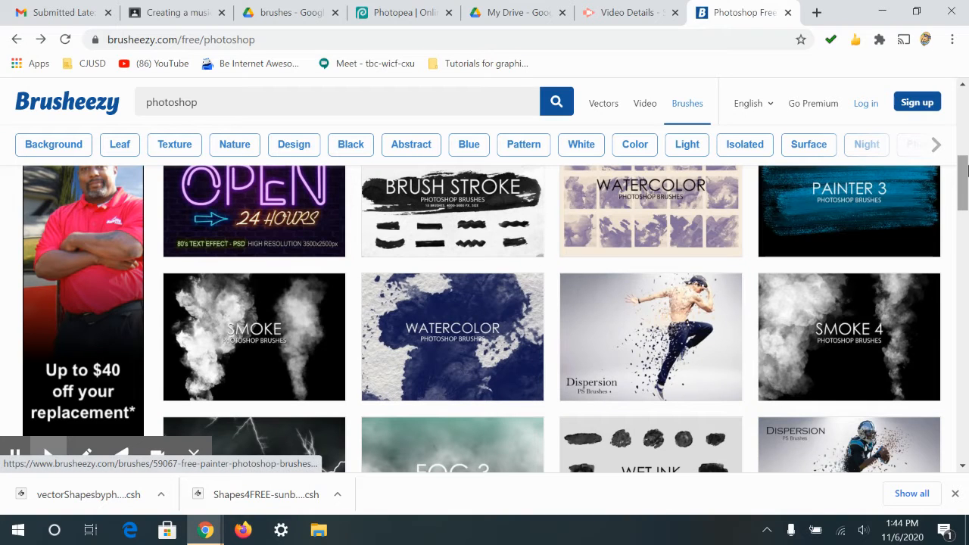
Step: Open the Free Smoke Photoshop Brushes 13 page from the Brusheezy results and download the free pack
drag(961, 186, 964, 277)
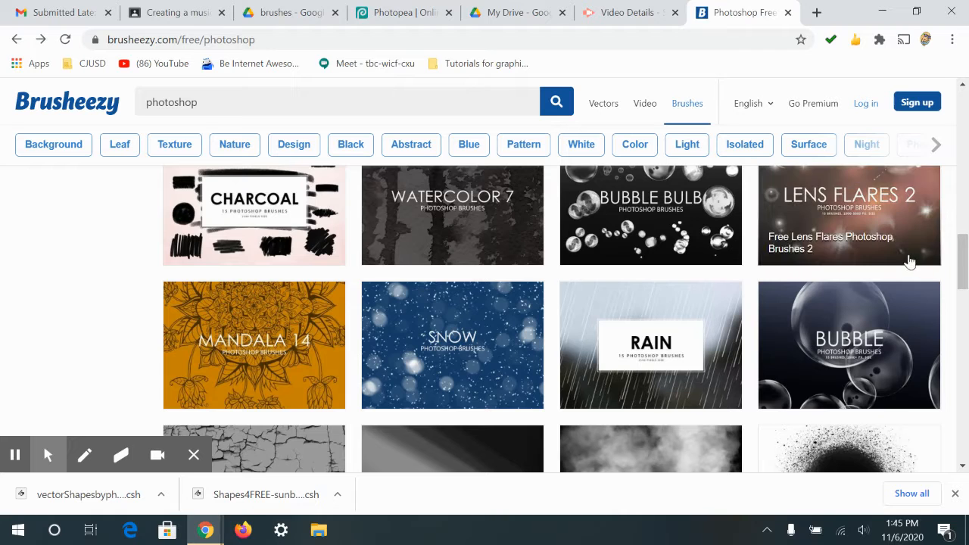
drag(966, 278, 964, 243)
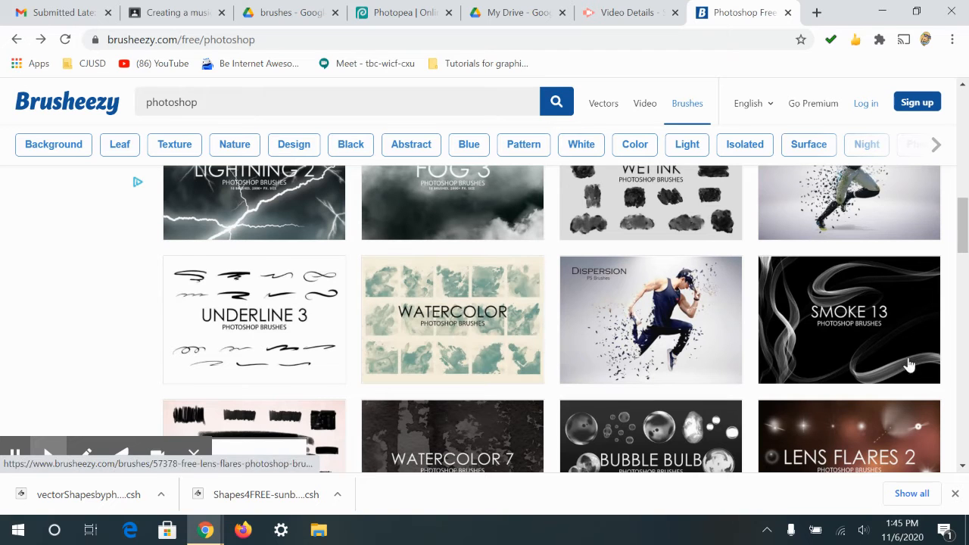
scroll(905, 356, up, 2)
click(850, 407)
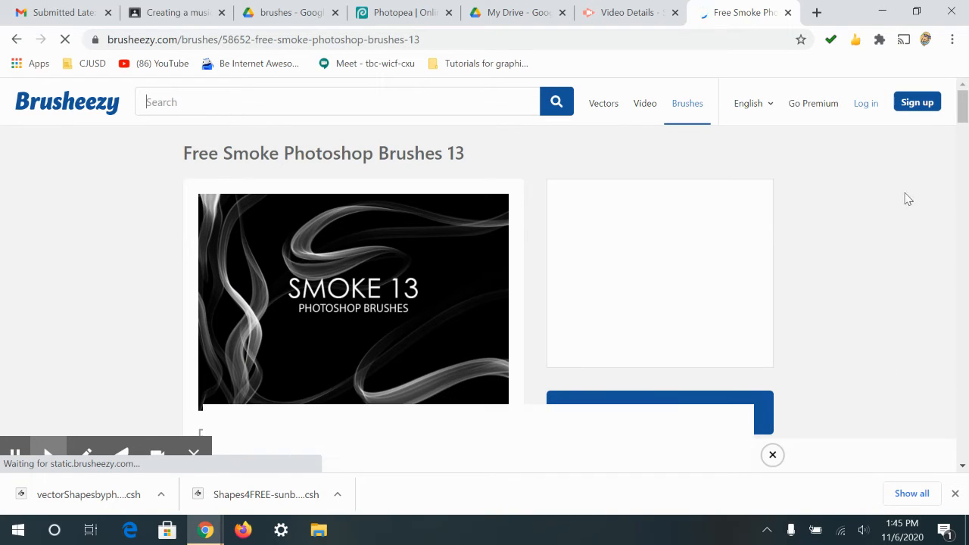
drag(961, 108, 964, 138)
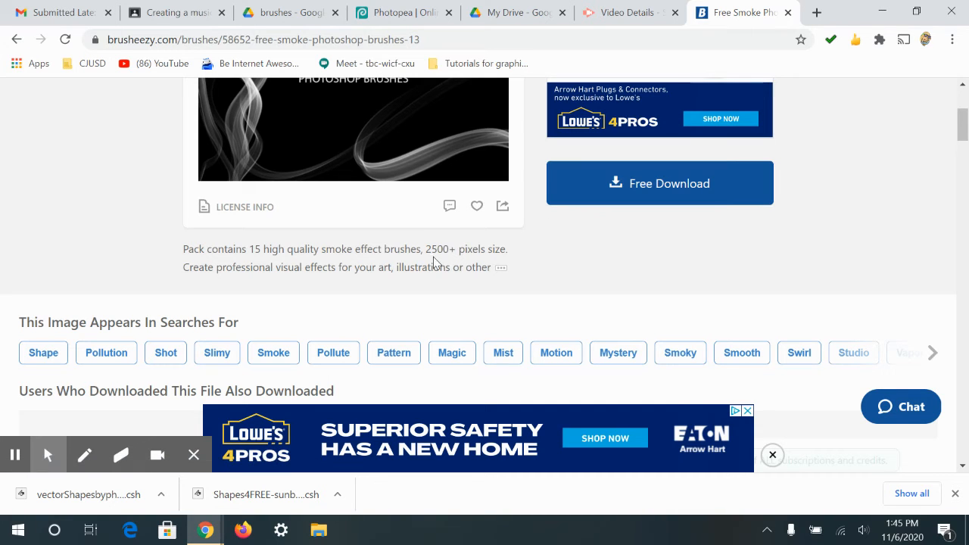
click(619, 197)
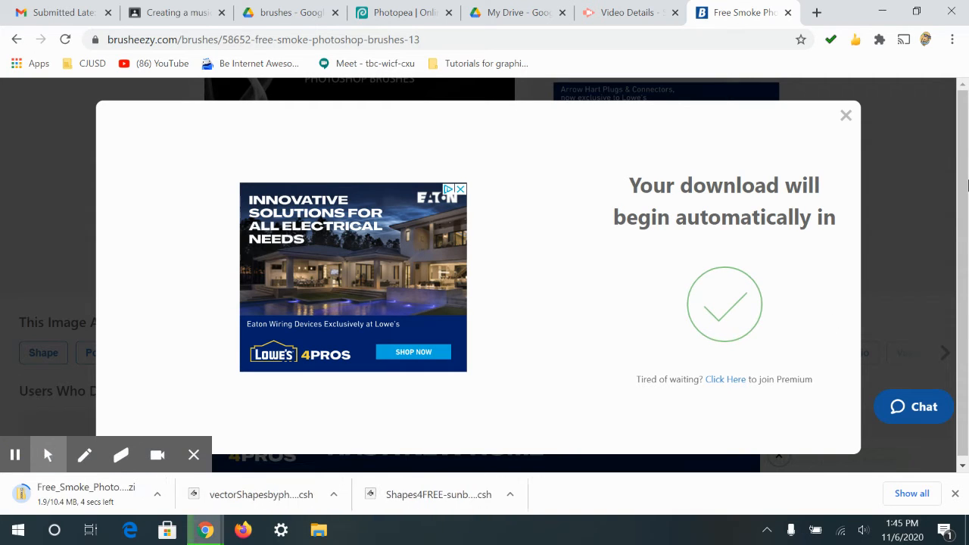
Step: Extract the downloaded Free_Smoke_Photoshop_Brushes_13.zip to its own folder in Downloads and close the file windows
click(112, 496)
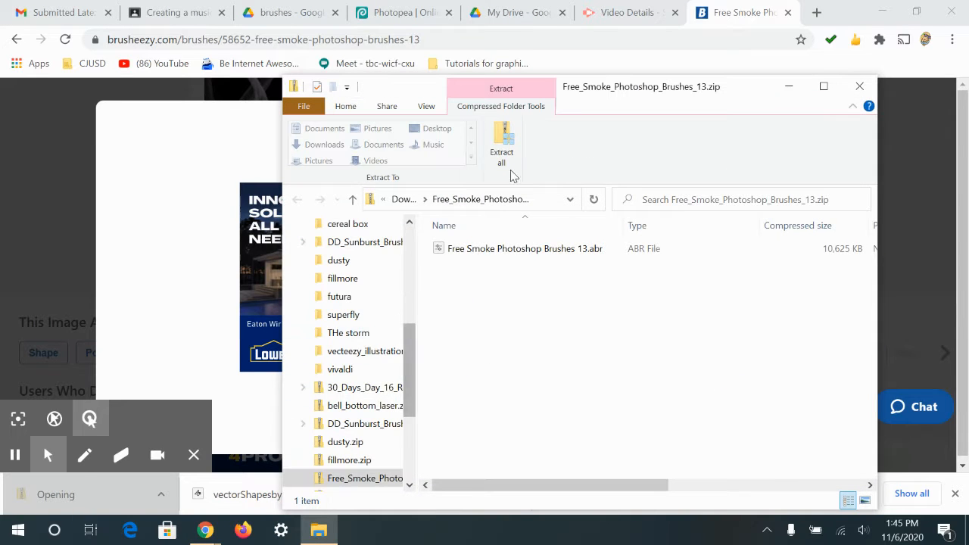
click(501, 151)
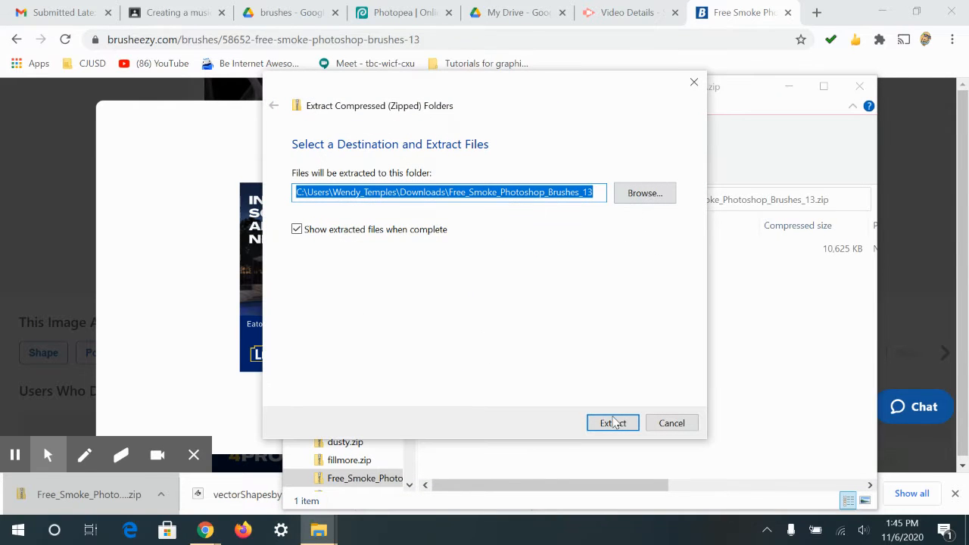
click(613, 423)
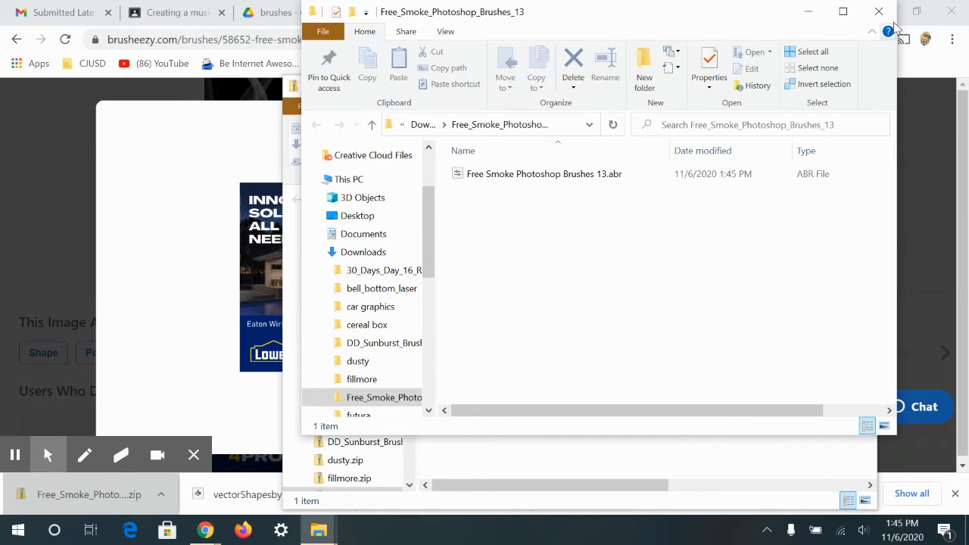
click(878, 12)
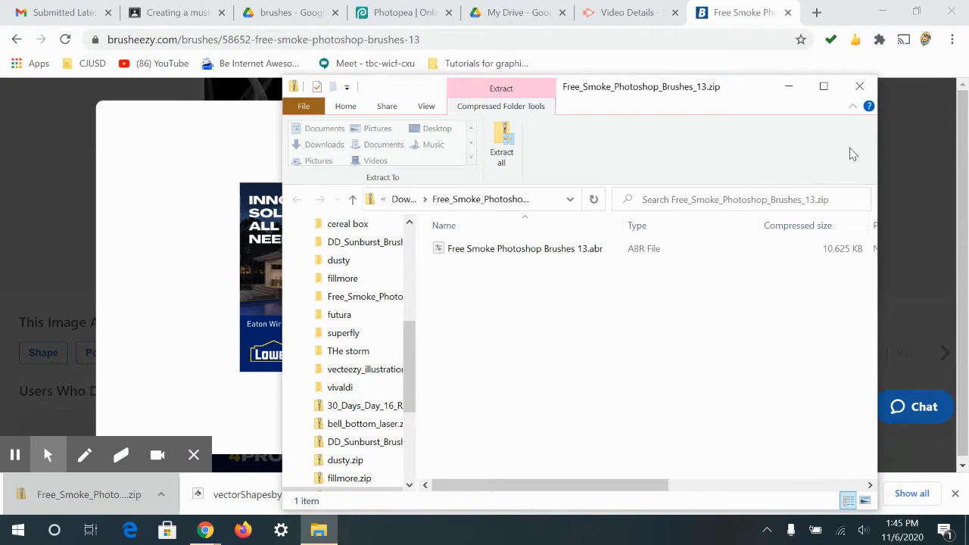
click(863, 87)
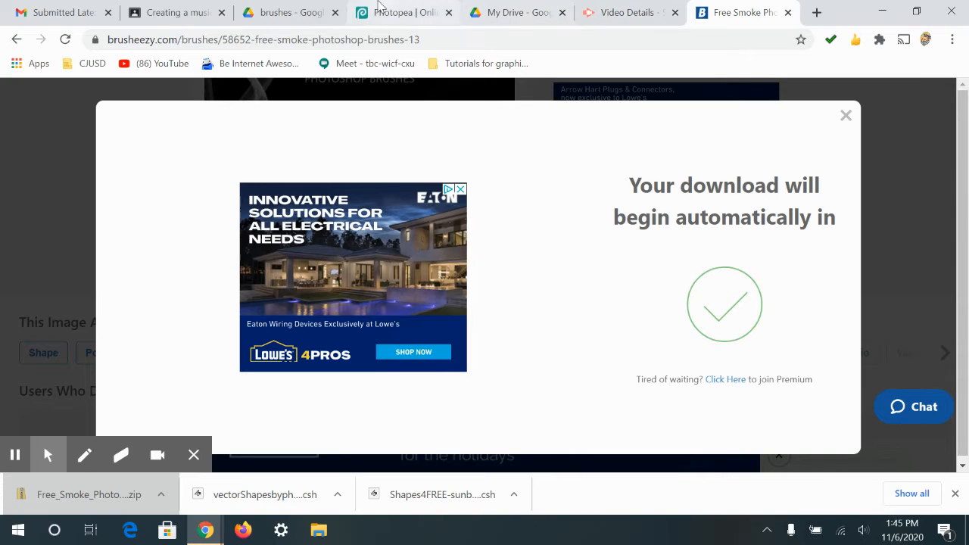
Step: Switch to the New Project document in Photopea and activate the Brush Tool
click(381, 9)
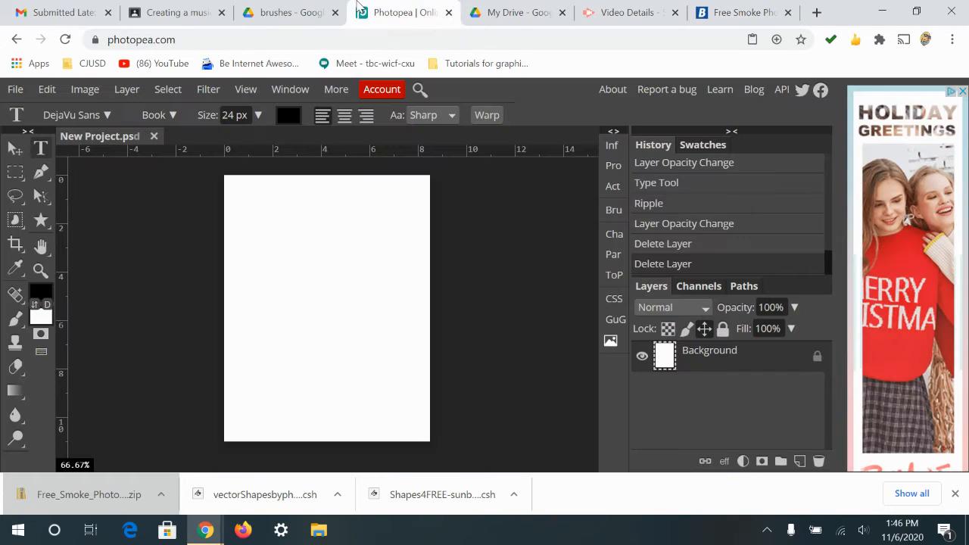
click(16, 90)
click(16, 90)
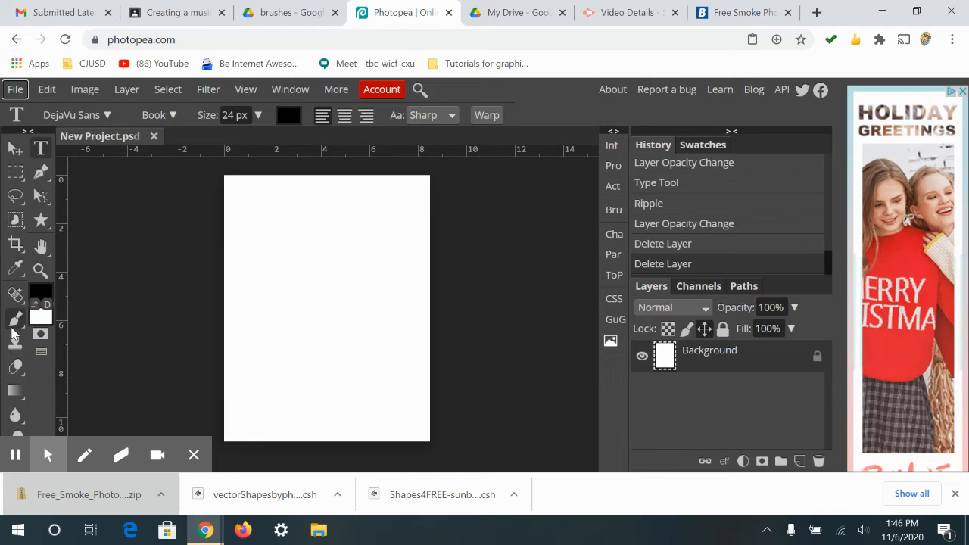
right_click(17, 324)
click(45, 320)
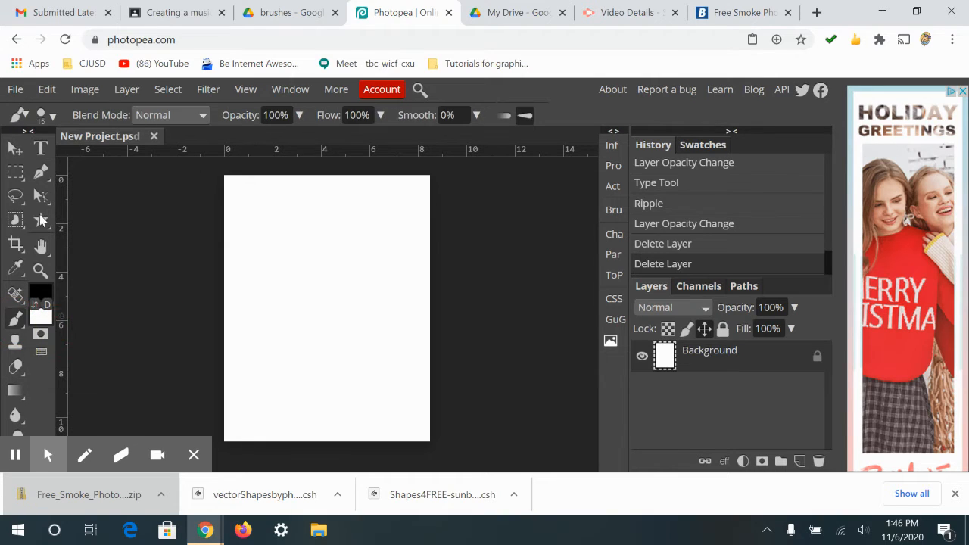
Step: Load Free Smoke Photoshop Brushes 13.abr from the extracted folder into the brush presets and look over the added brushes
click(55, 119)
click(52, 121)
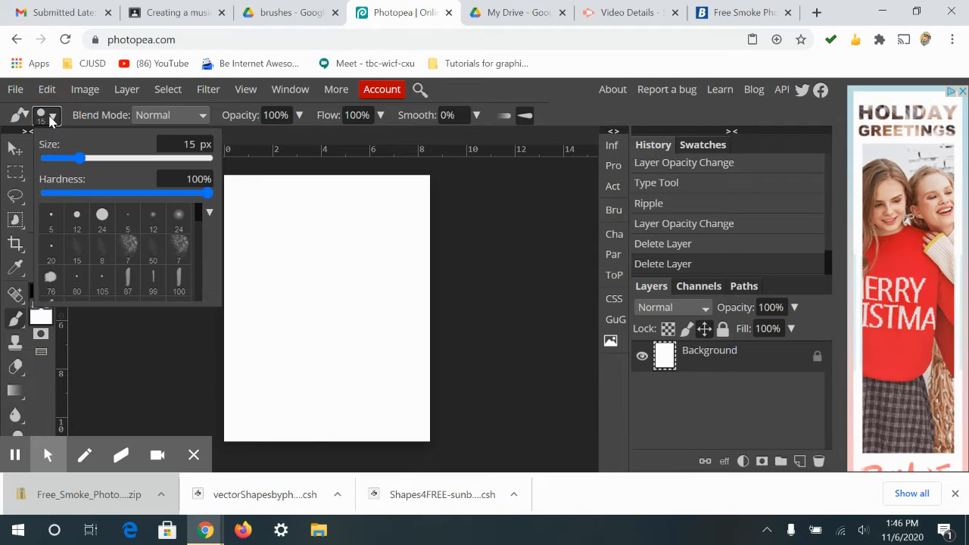
click(210, 214)
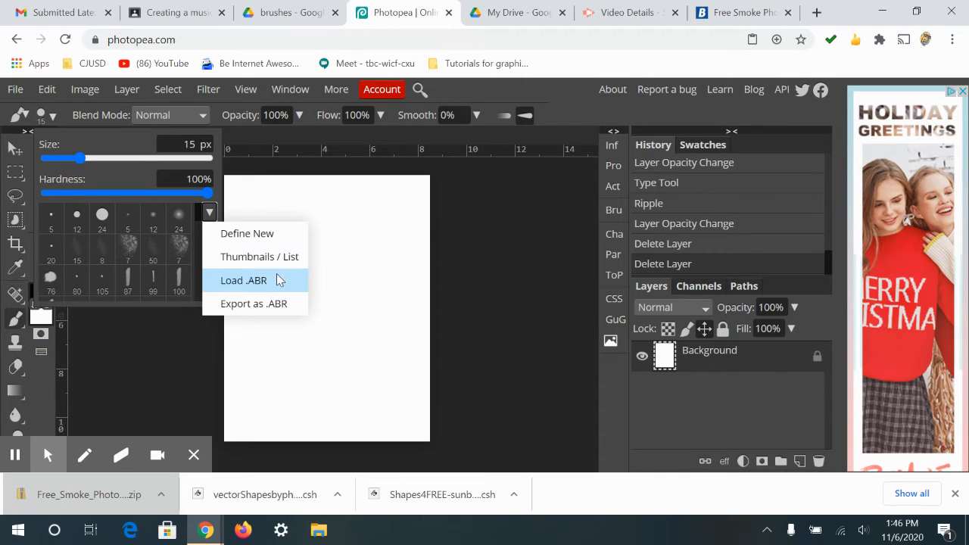
click(239, 281)
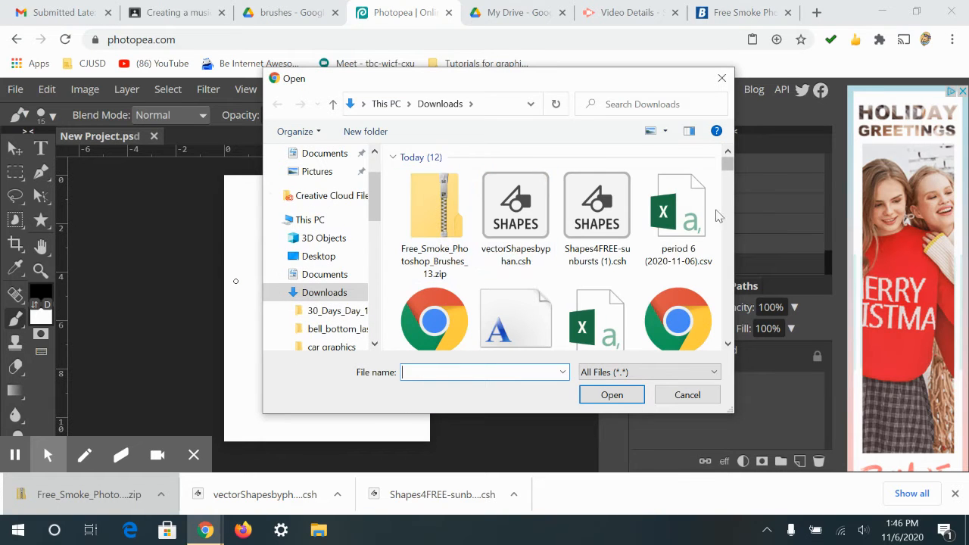
scroll(728, 191, down, 1)
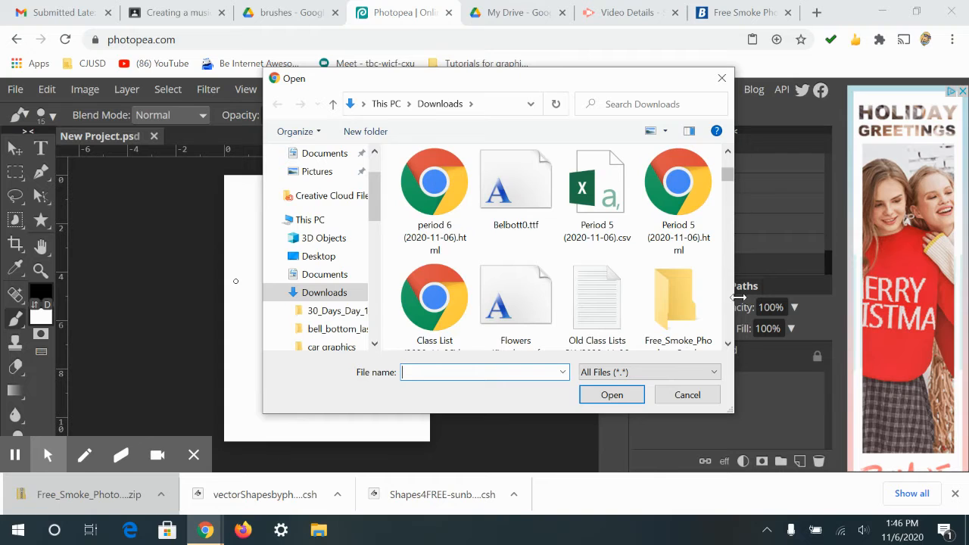
double_click(693, 313)
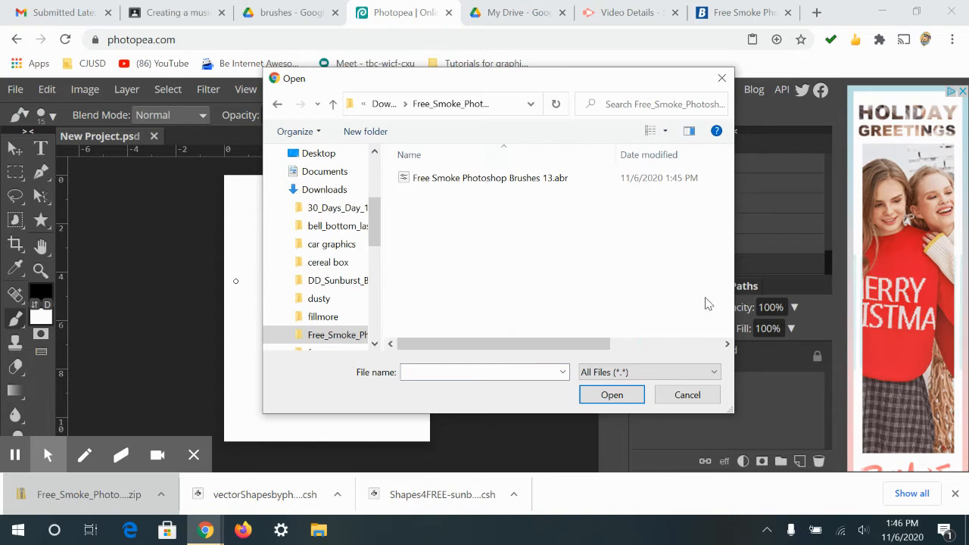
double_click(475, 187)
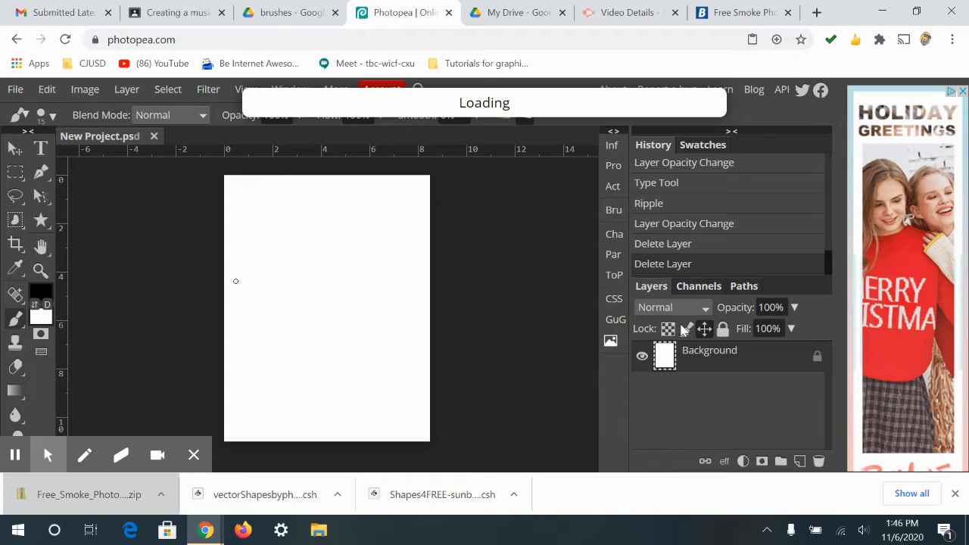
click(51, 116)
drag(201, 224, 195, 305)
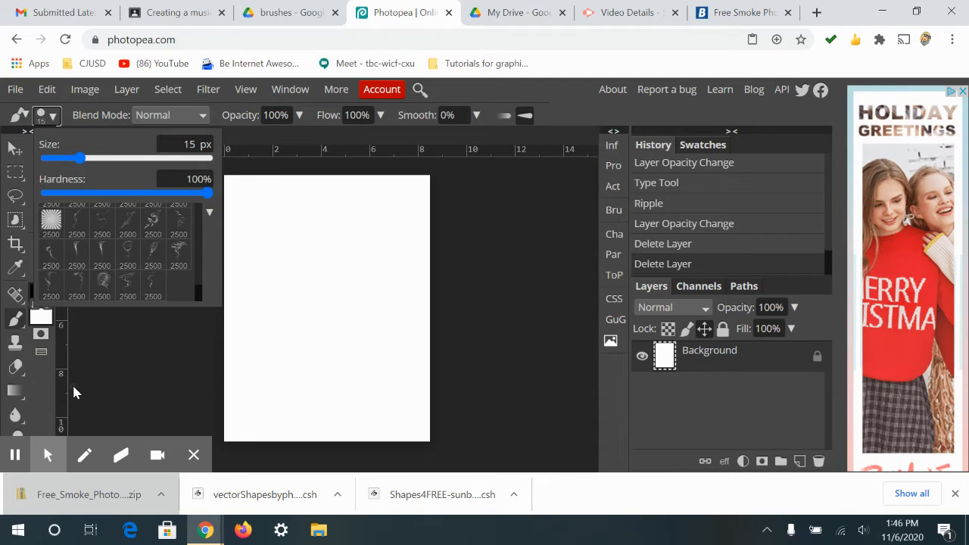
click(42, 380)
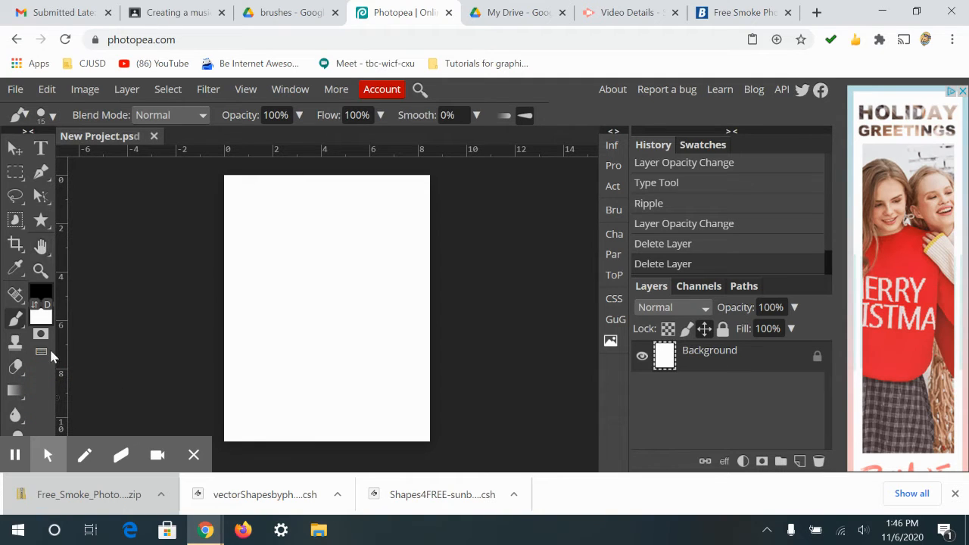
Step: Fill the Background layer with black using the Paint Bucket Tool
click(19, 401)
click(76, 411)
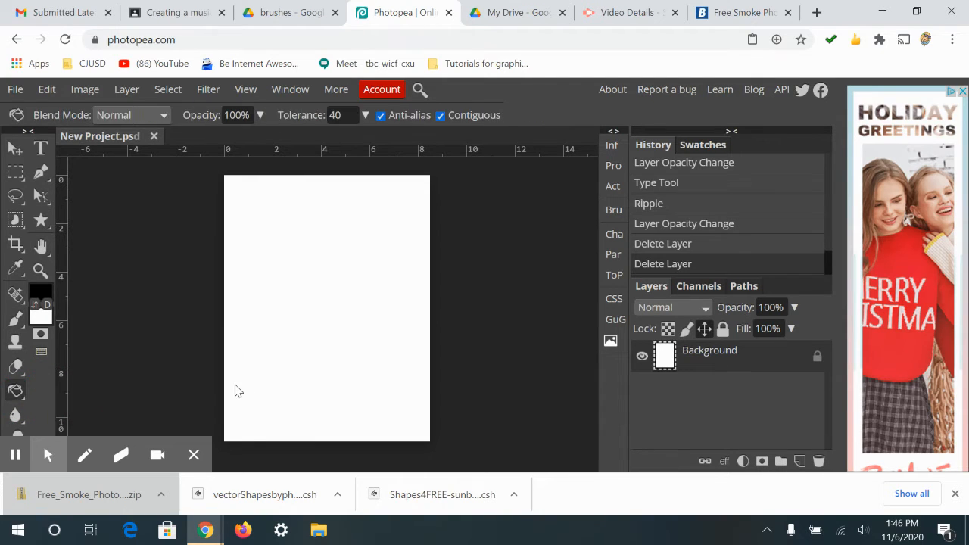
click(325, 366)
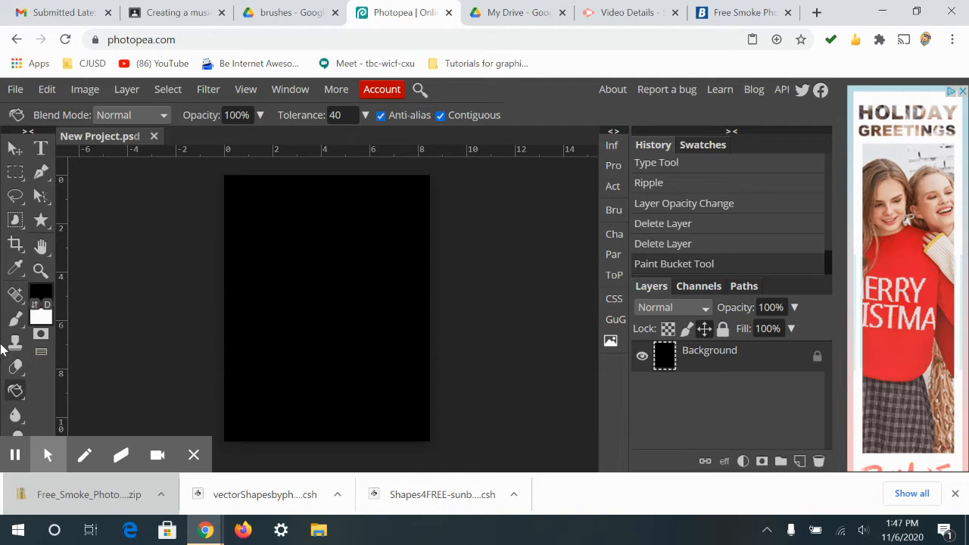
Step: Choose a spiralling smoke brush from the loaded set, size it to 501 px, and stamp it once on the black canvas
click(15, 318)
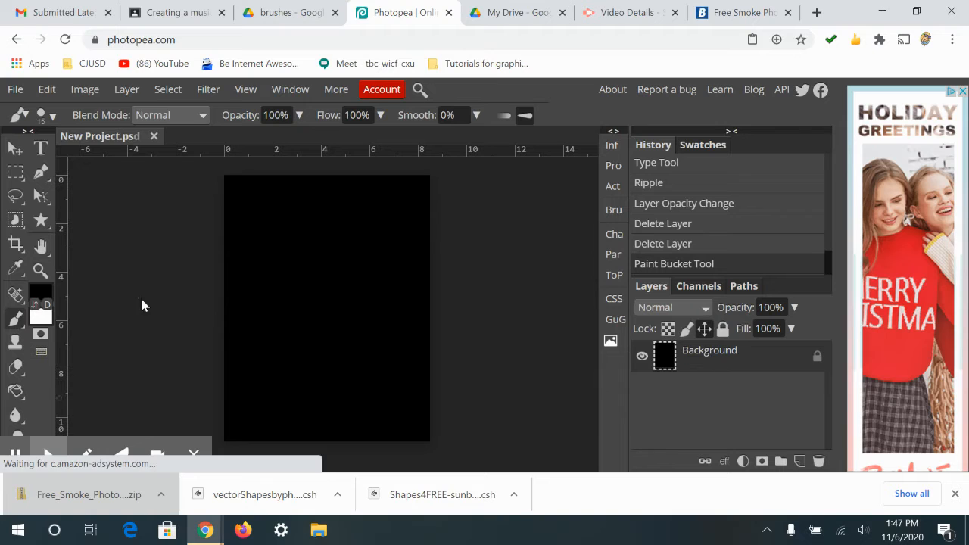
click(52, 119)
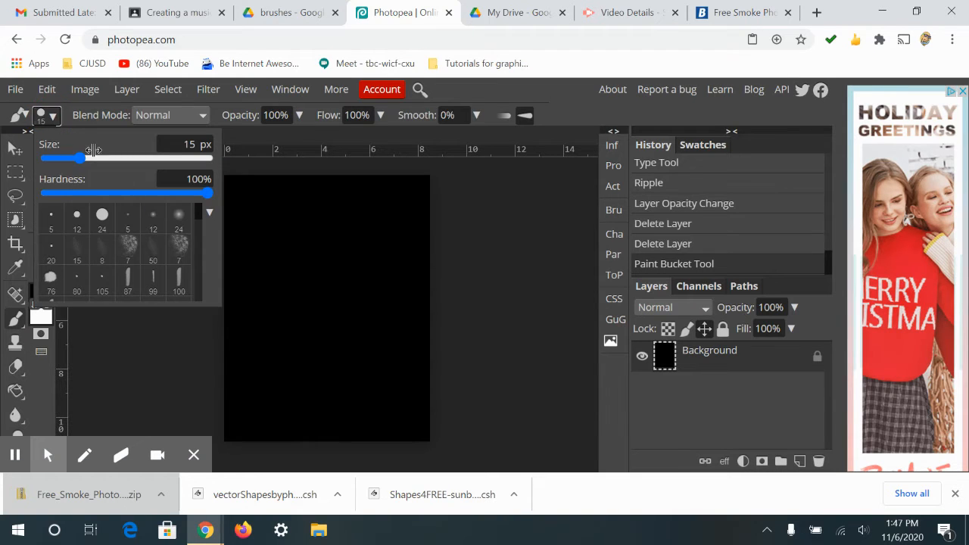
drag(198, 218, 196, 303)
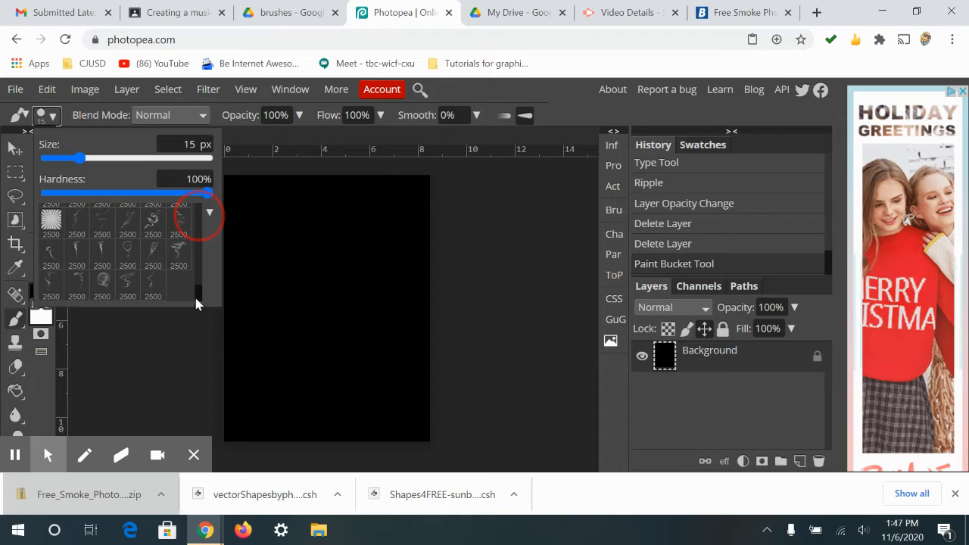
click(153, 257)
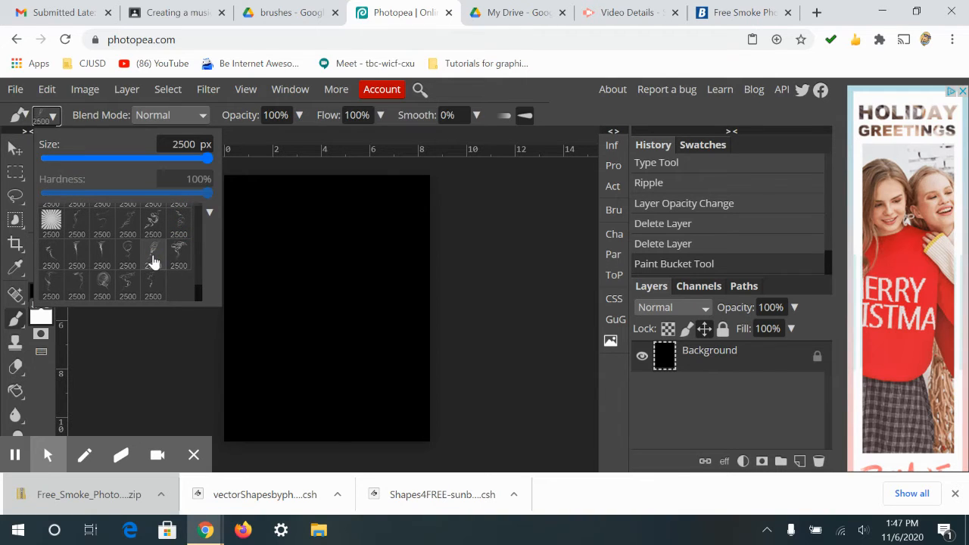
click(125, 159)
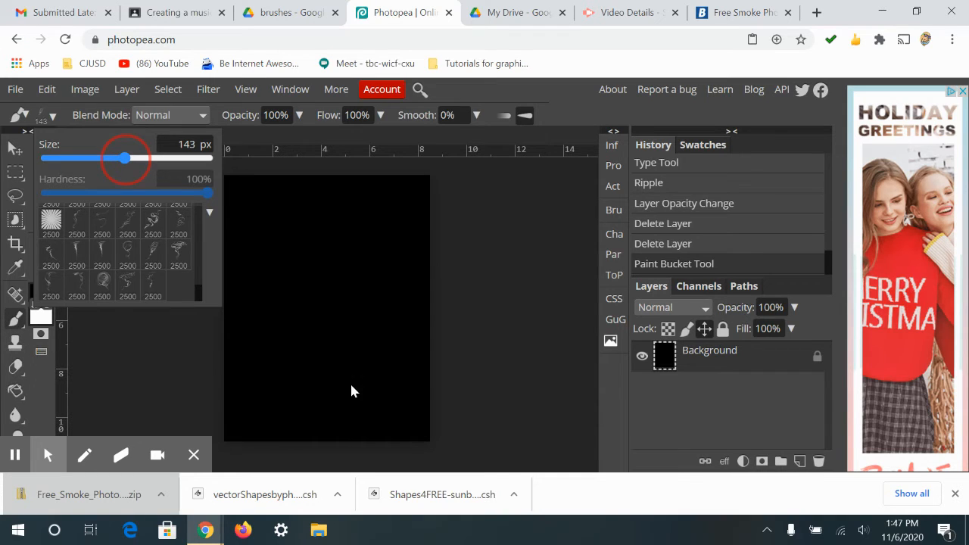
click(363, 333)
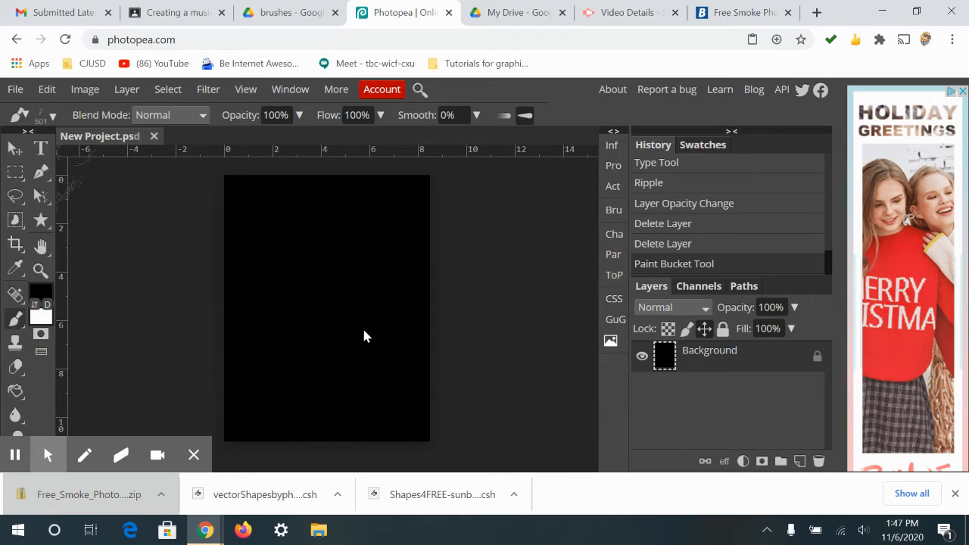
Step: Set the foreground colour to bright yellow, hex eafb04
click(38, 295)
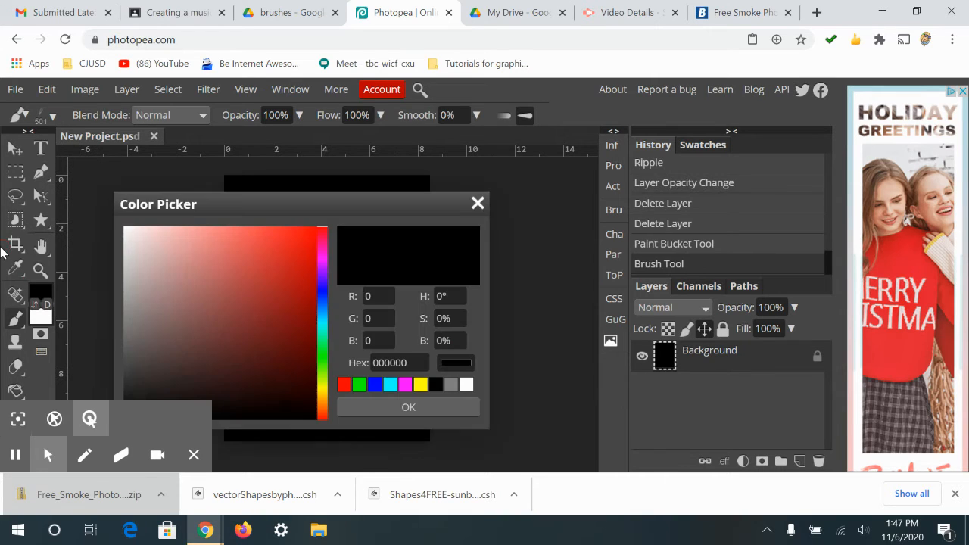
click(322, 384)
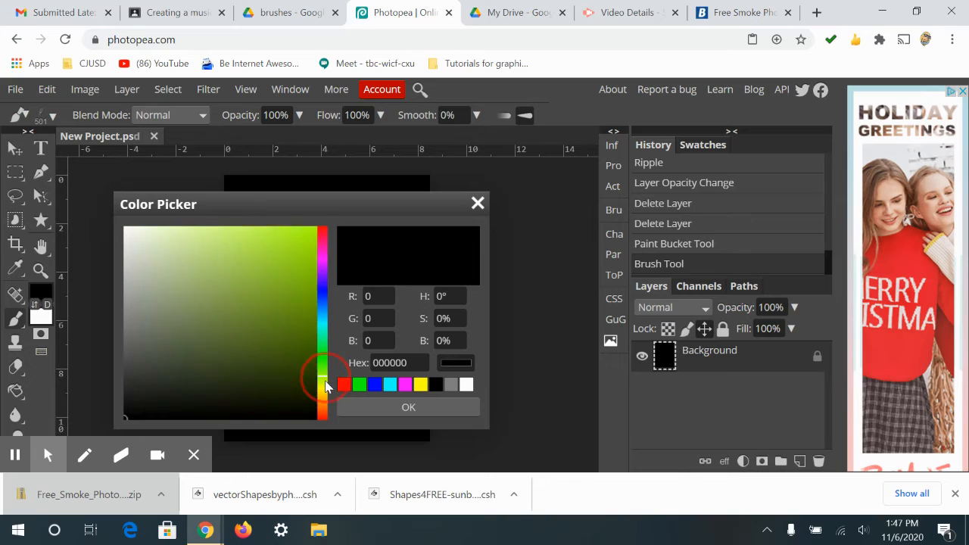
click(315, 229)
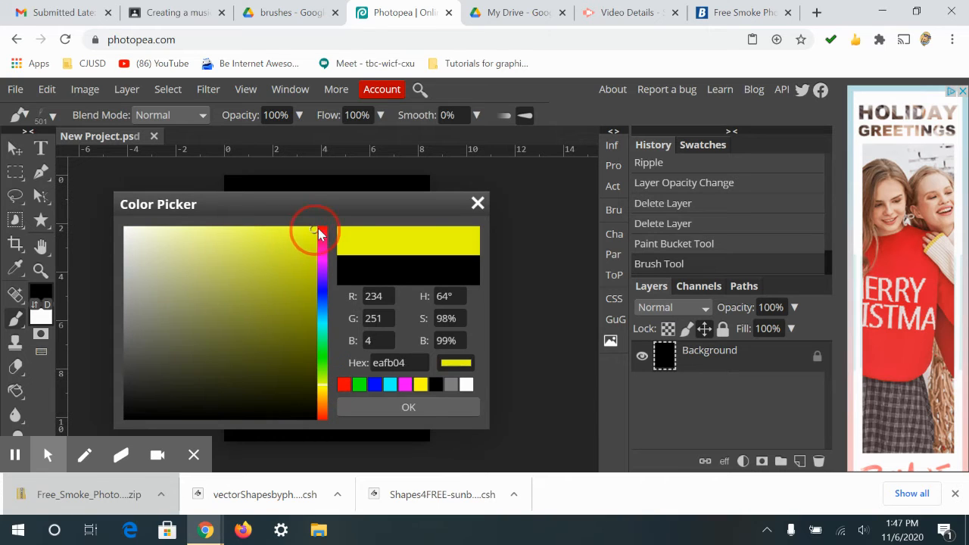
click(388, 406)
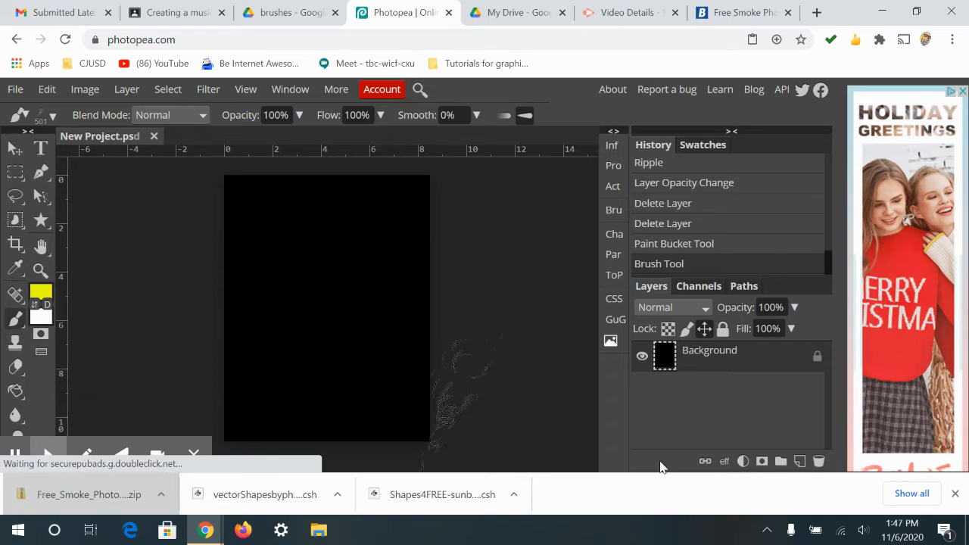
Step: Add a new layer above the Background and stamp the yellow smoke brush in the canvas's lower-left area
click(798, 461)
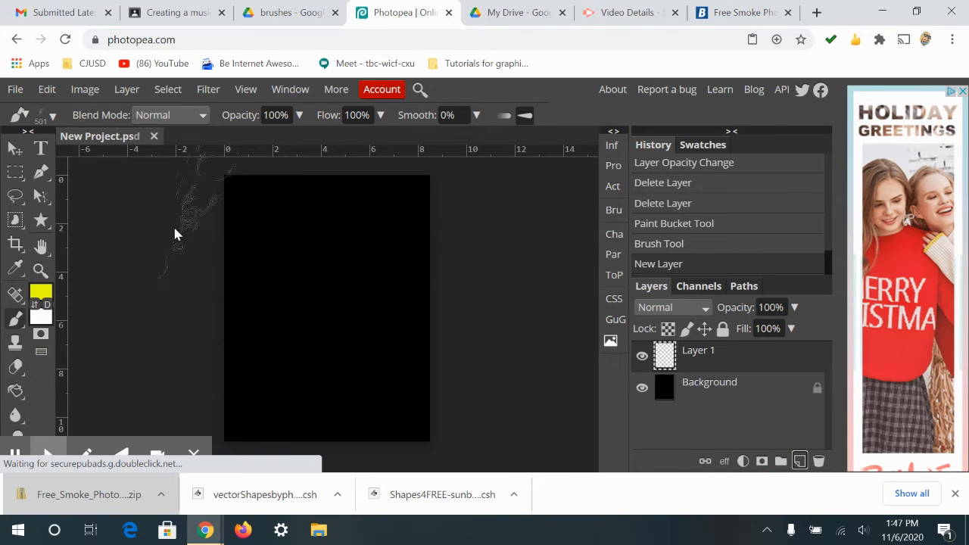
click(268, 373)
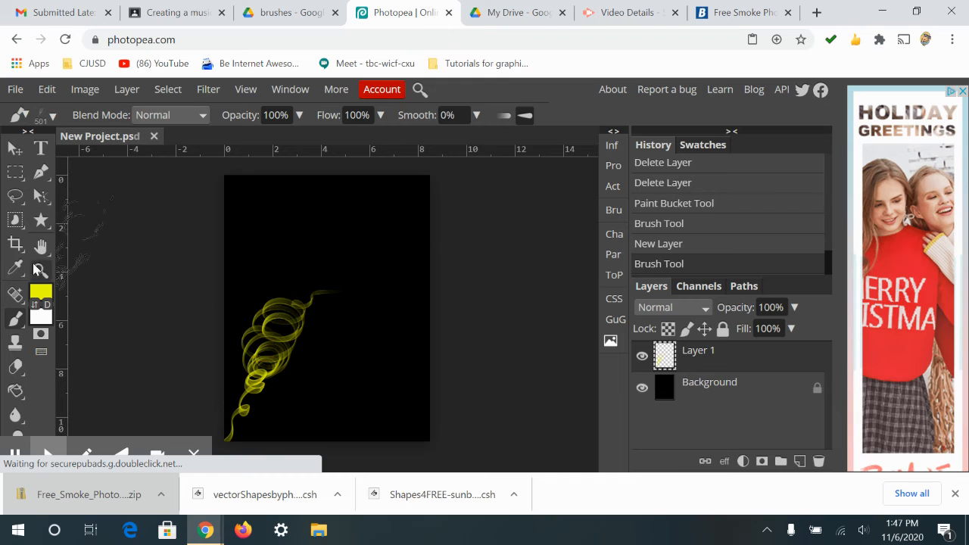
Step: Choose a twisting ribbon-like smoke brush from the loaded set and size it to 793 px
click(53, 117)
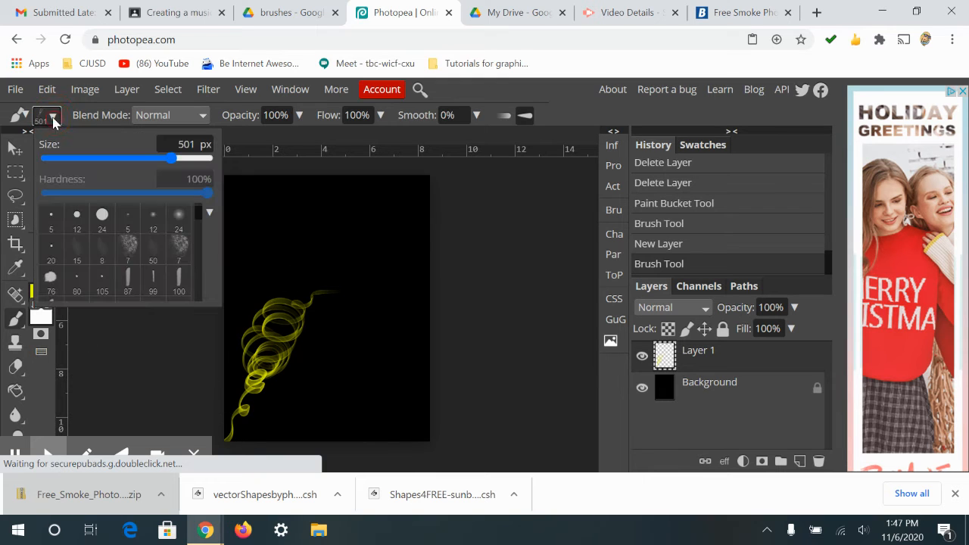
click(199, 282)
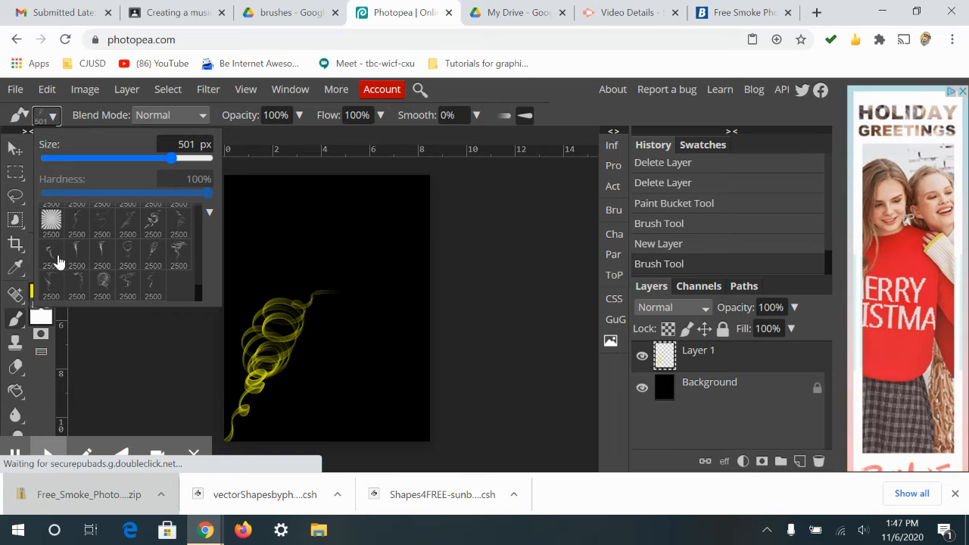
click(51, 254)
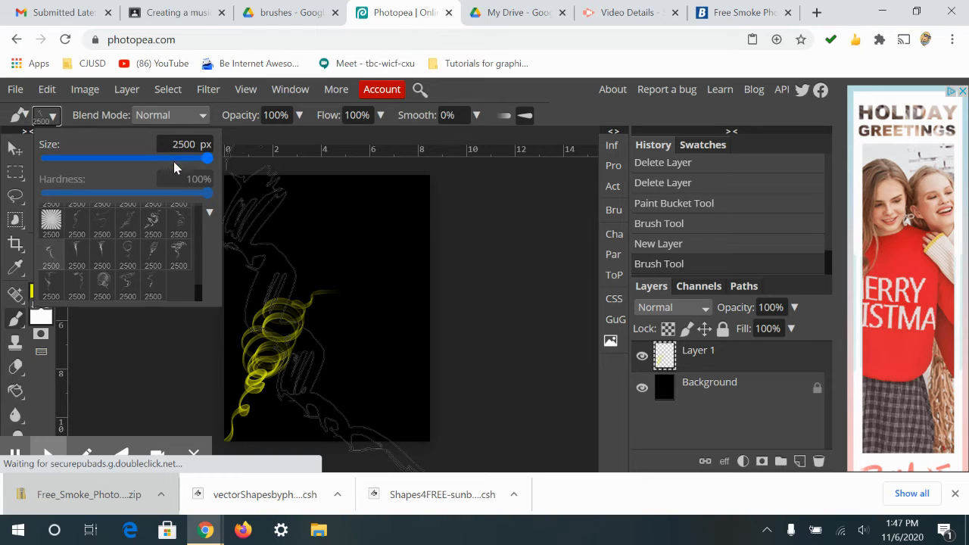
drag(207, 159, 195, 163)
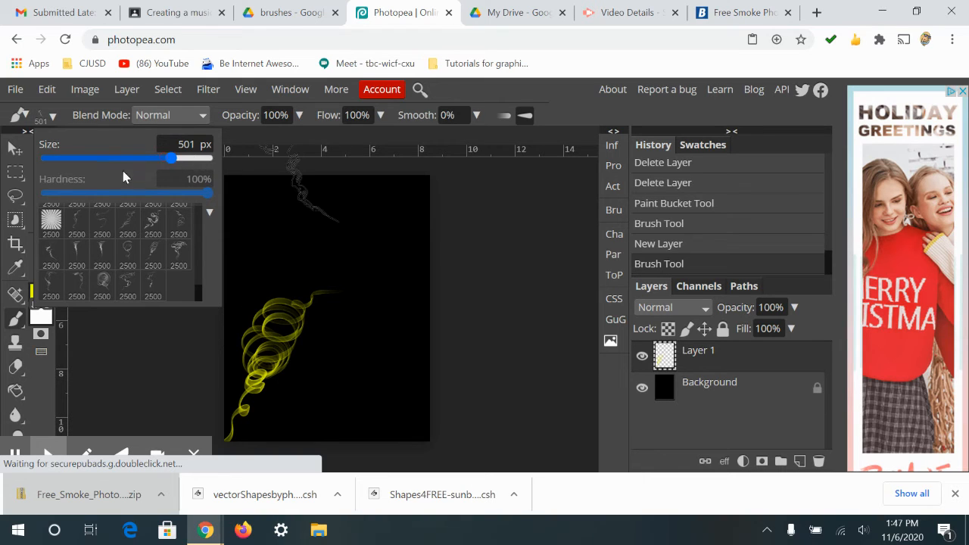
click(698, 354)
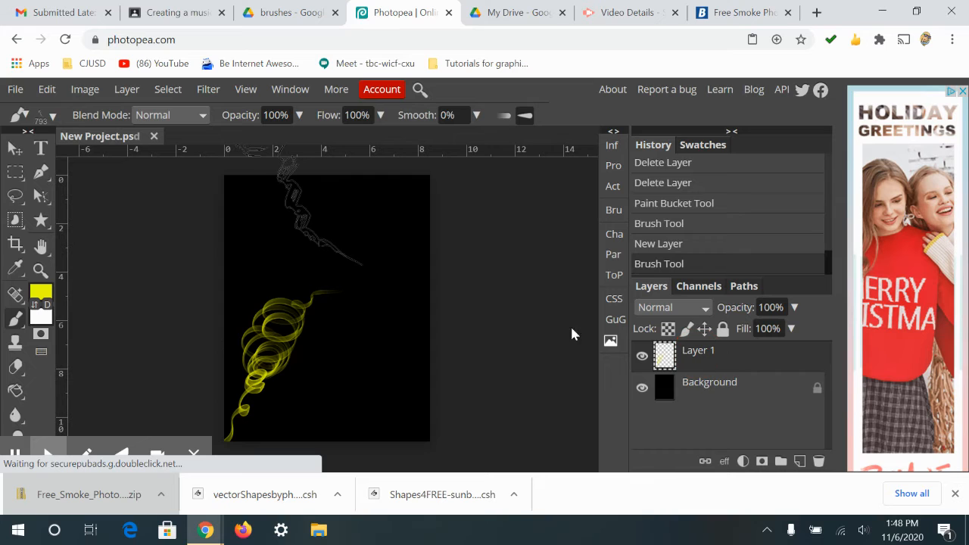
Step: Add a new layer above Layer 1 and stamp the smoke brush in red, hex ff0000, in the canvas's upper-right area
click(800, 461)
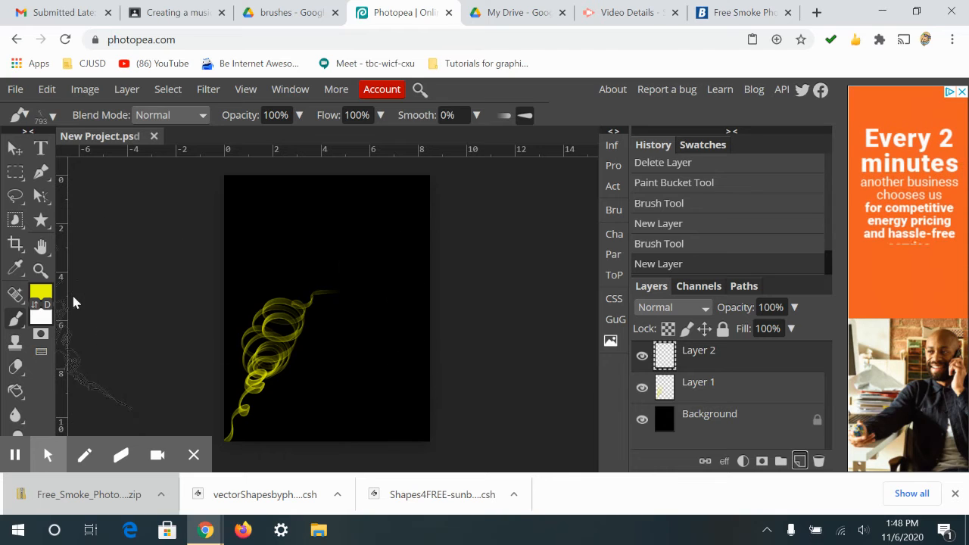
click(41, 294)
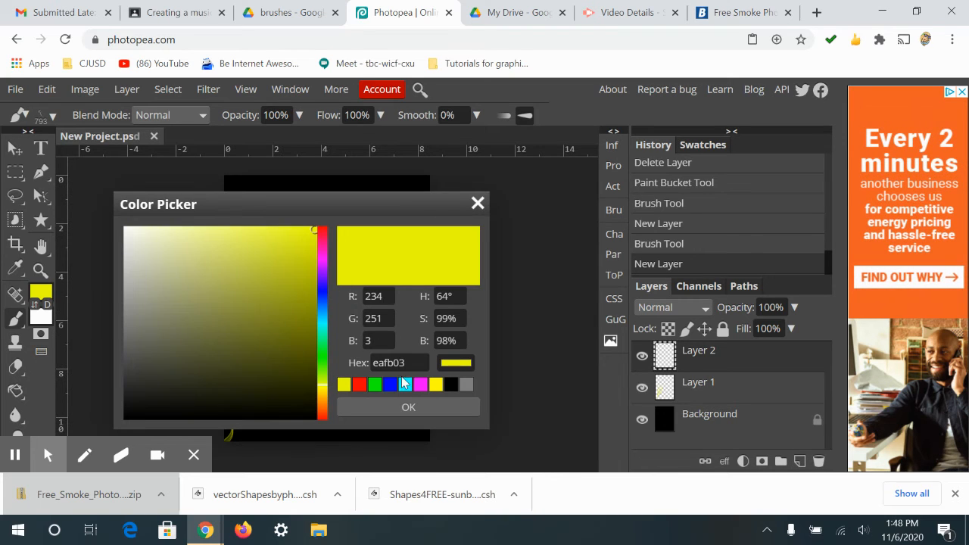
click(358, 386)
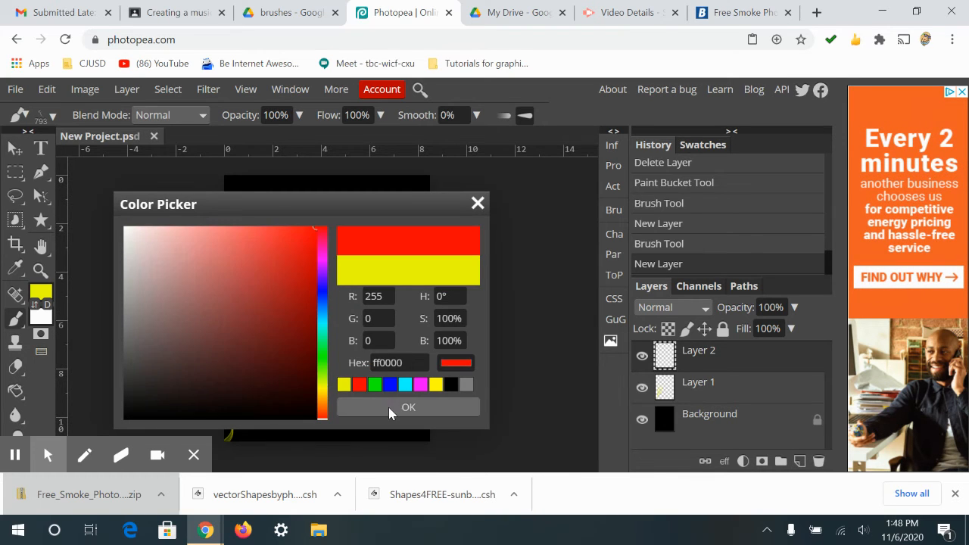
click(392, 408)
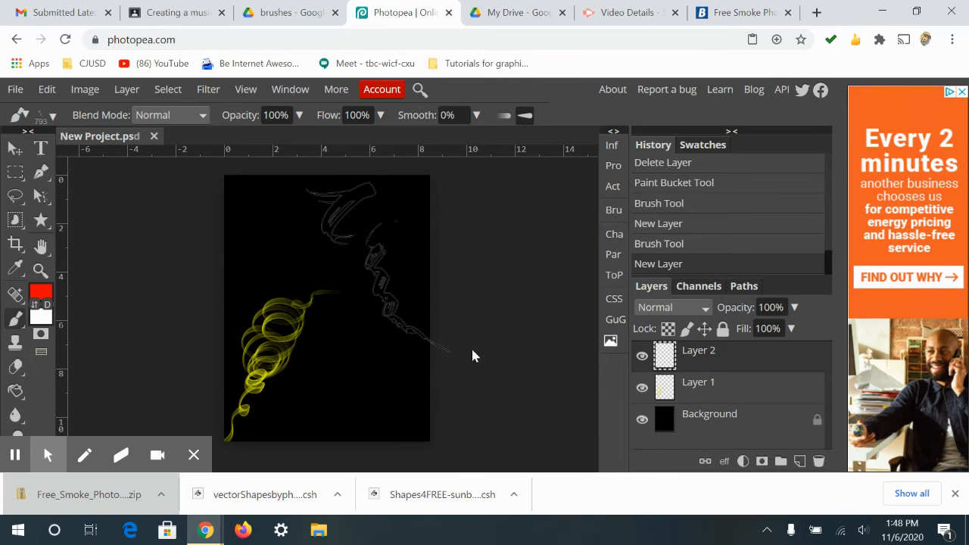
click(367, 264)
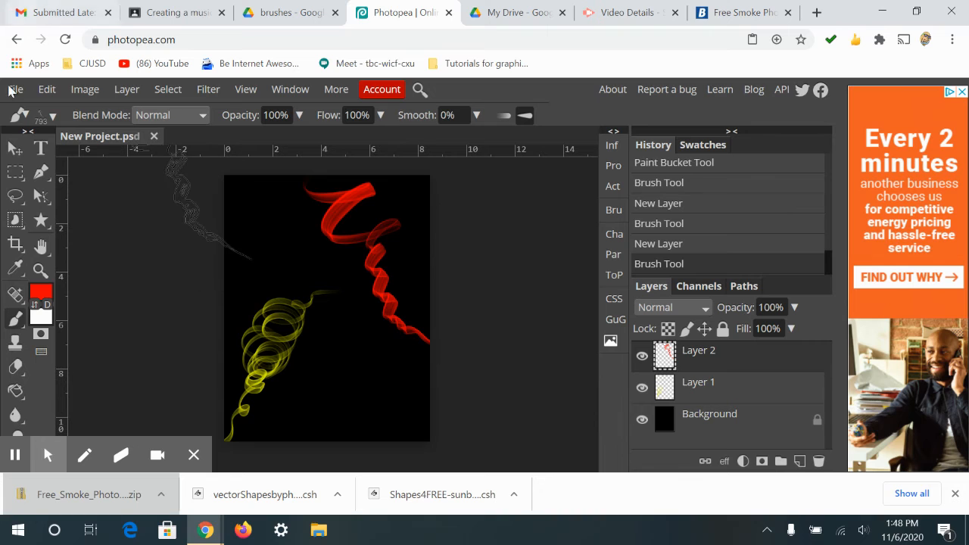
Step: Choose a different, loosely looping smoke brush from the loaded set and add a new layer above Layer 2
click(46, 116)
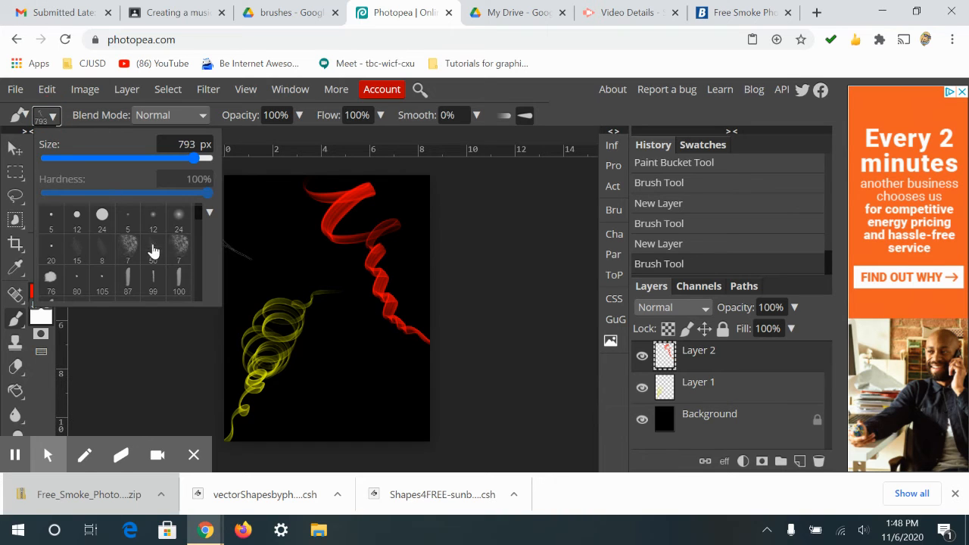
drag(200, 218, 204, 307)
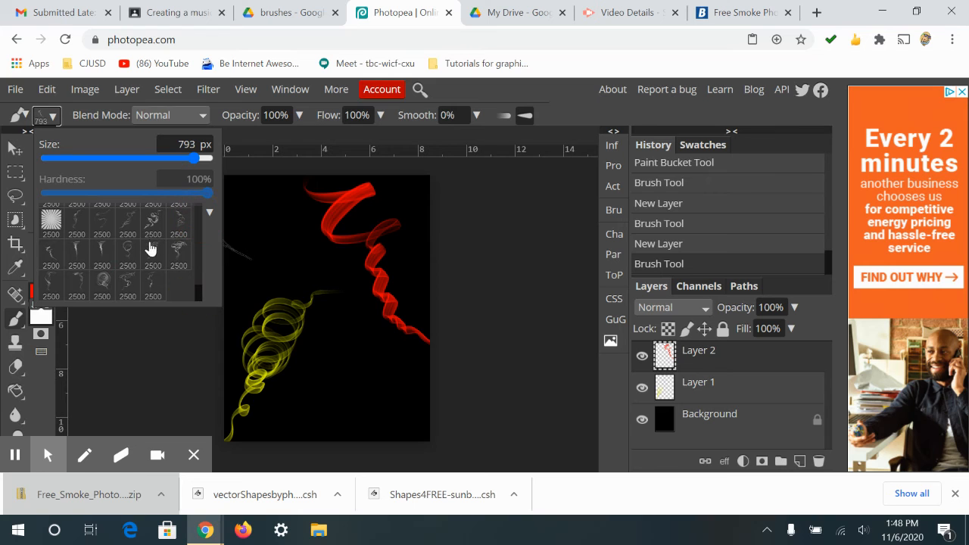
click(177, 225)
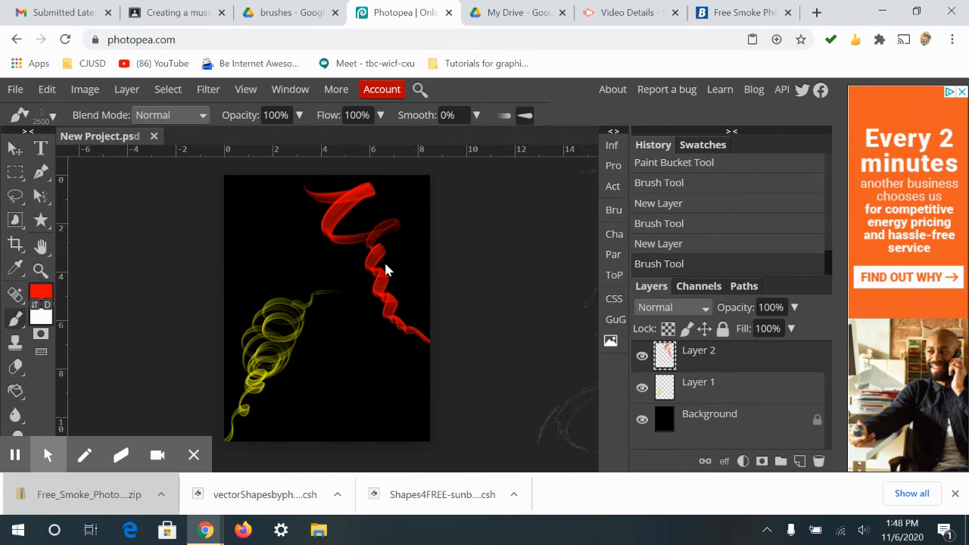
click(799, 460)
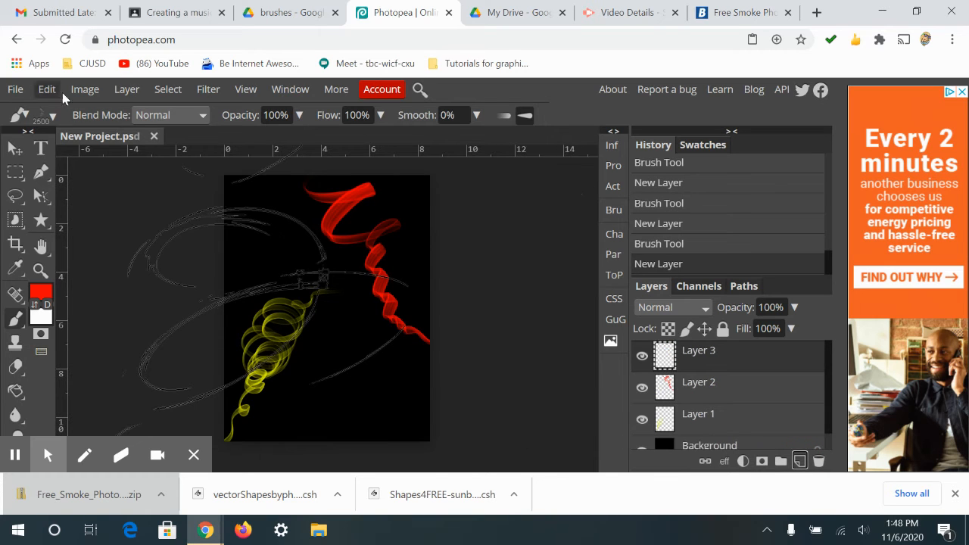
Step: Set the looping smoke brush's size to 501 px
click(49, 117)
click(47, 115)
click(47, 115)
click(47, 115)
click(47, 115)
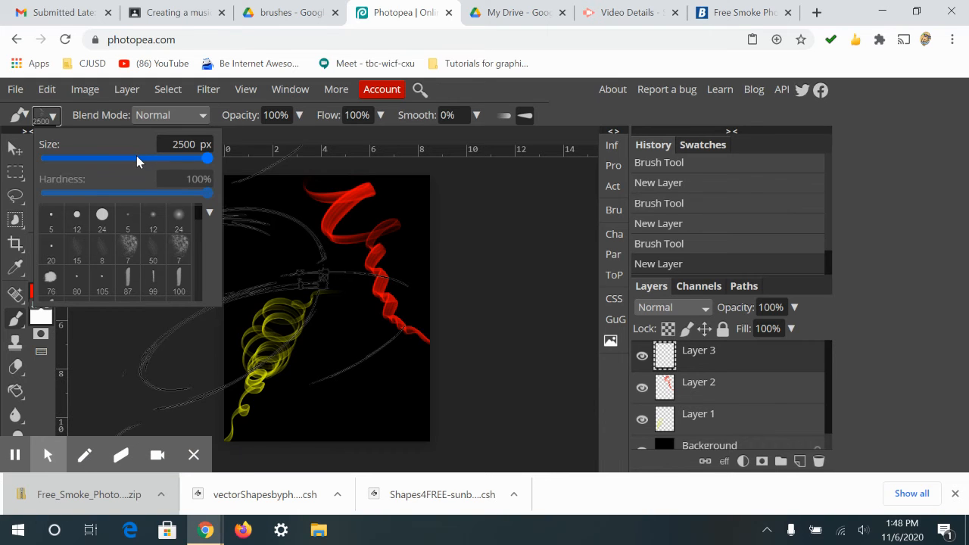
click(137, 157)
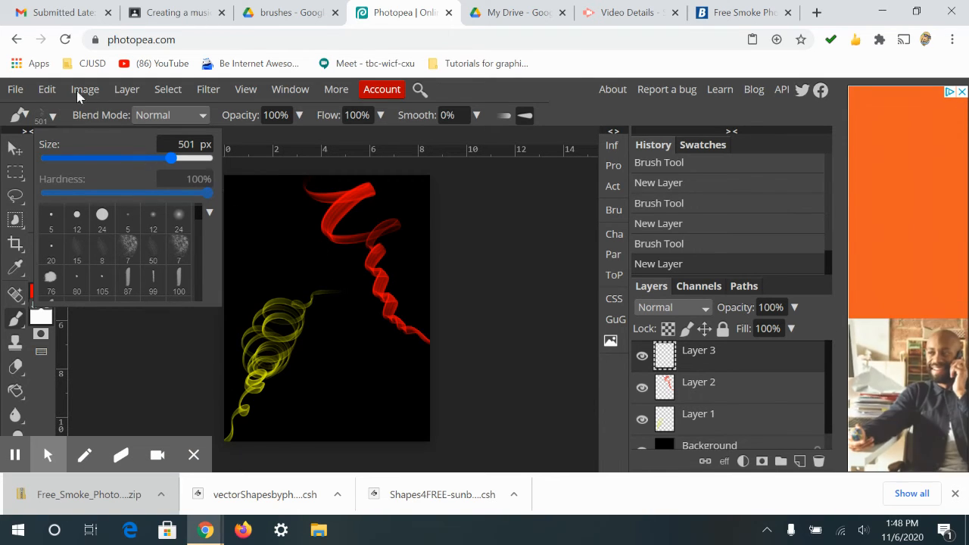
click(169, 159)
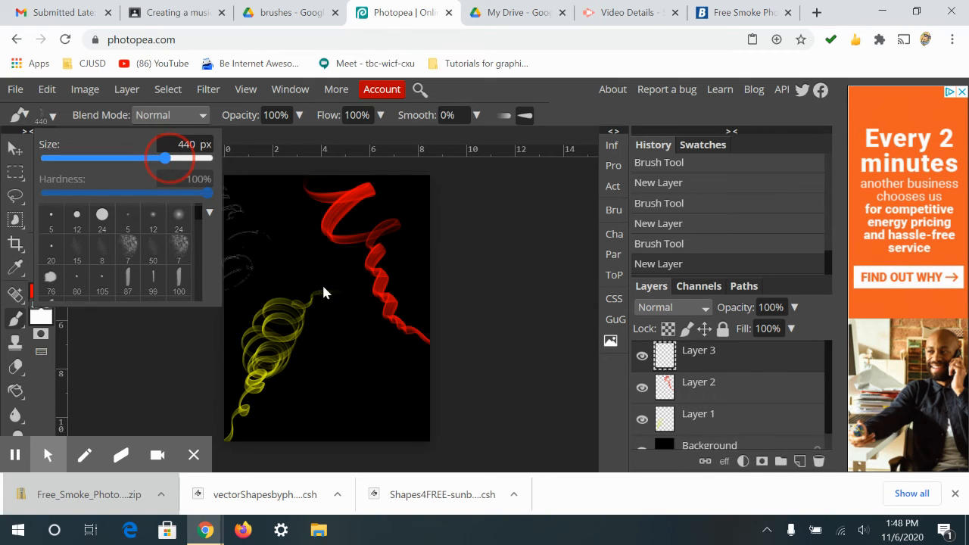
Step: Stamp the red looping smoke in the canvas's lower-right area and paint repeated copies across the upper half on Layer 3
drag(330, 320, 355, 388)
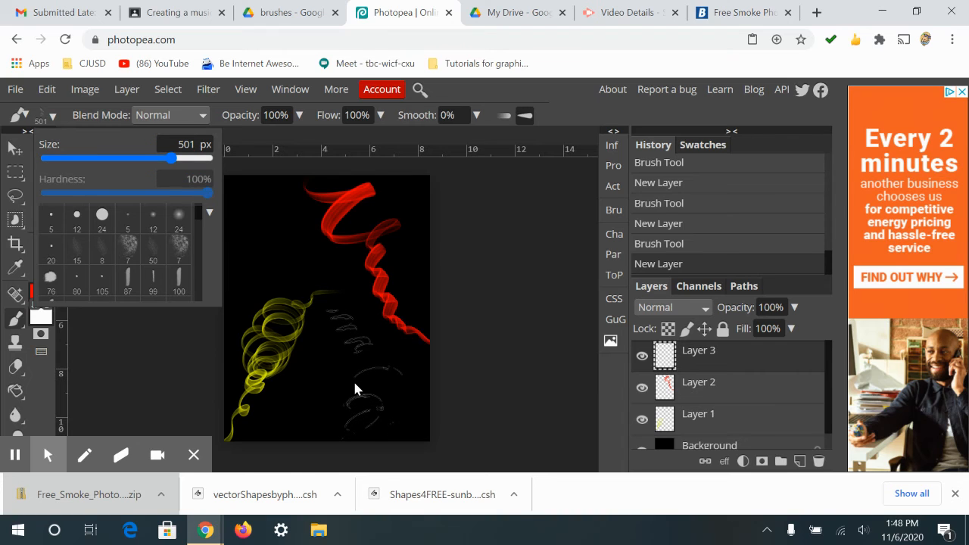
click(354, 389)
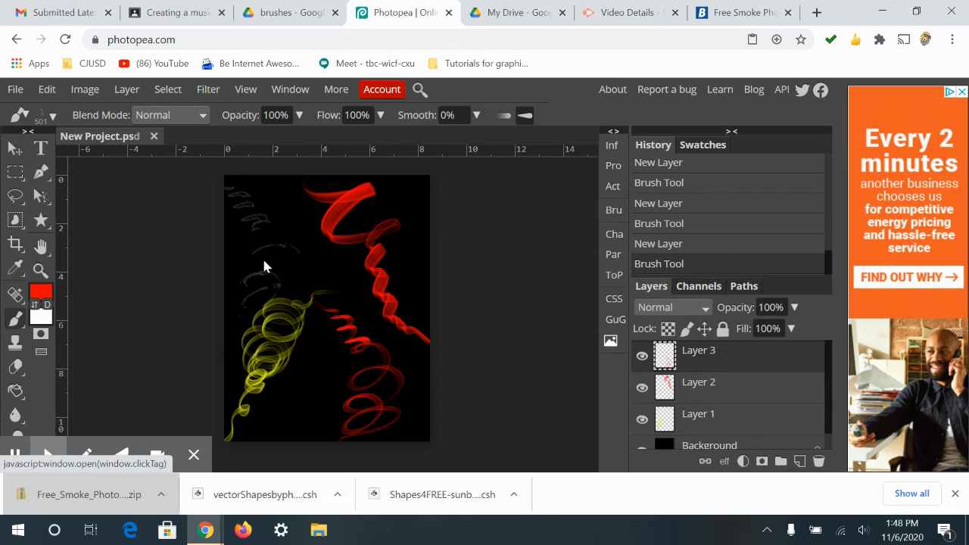
click(413, 212)
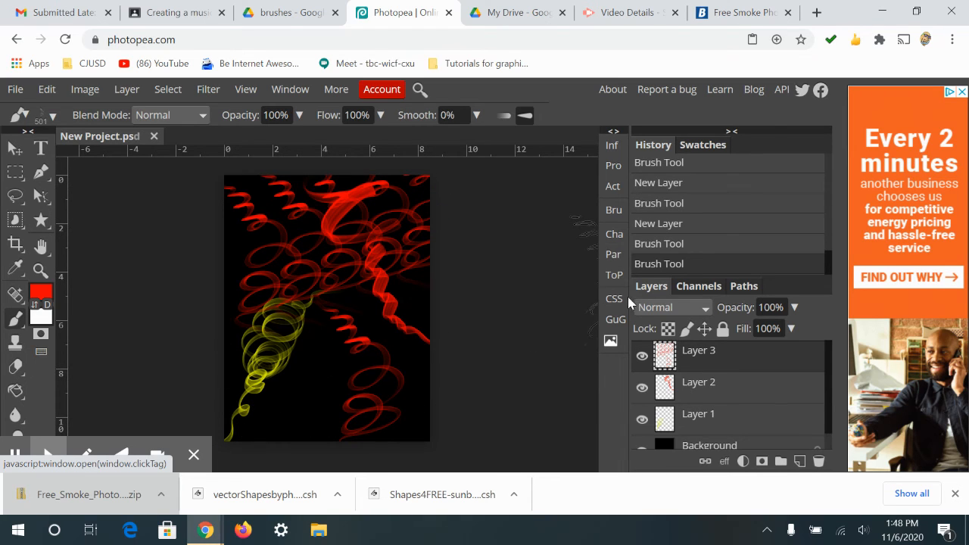
Step: Open the detailed brush settings, set the tip angle to 90°, and close the browser's downloads bar
click(614, 211)
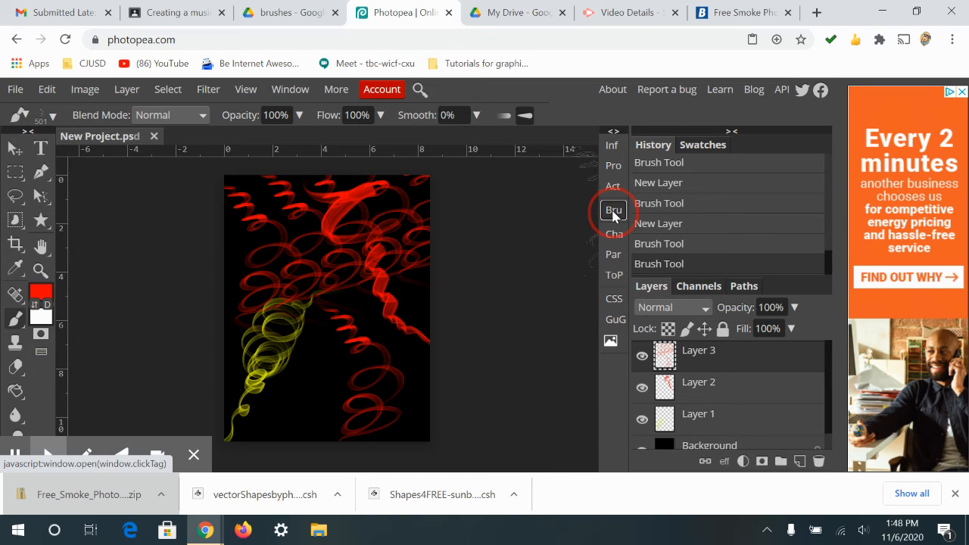
click(614, 212)
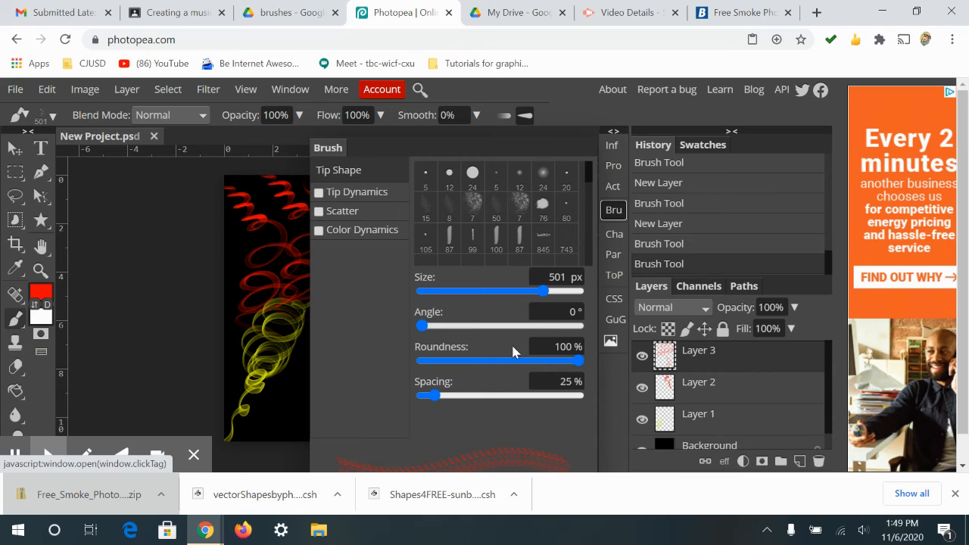
click(461, 325)
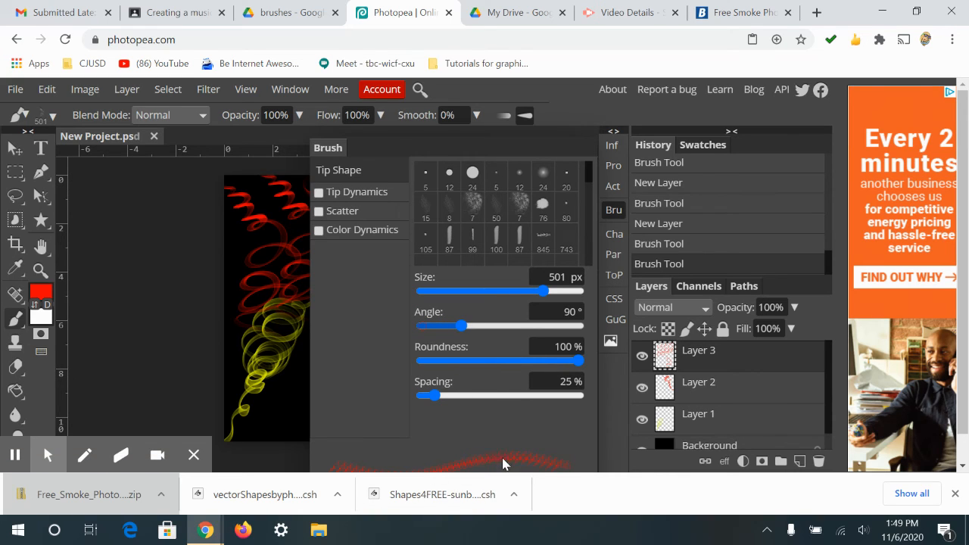
click(955, 493)
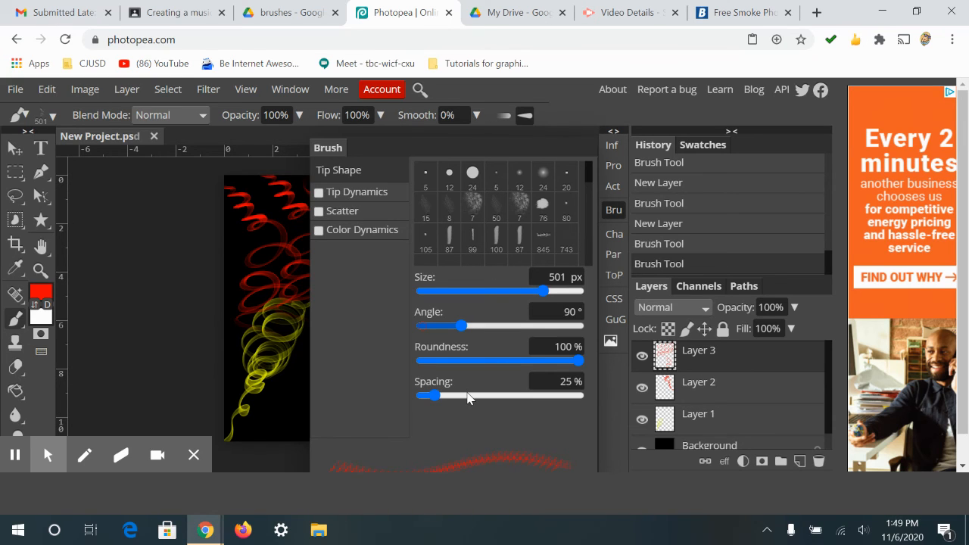
Step: Adjust the brush tip's angle, roundness and spacing, and enable Scatter with 56% position jitter, count 4 and 98% count jitter
drag(461, 325, 451, 326)
drag(578, 361, 505, 360)
click(436, 394)
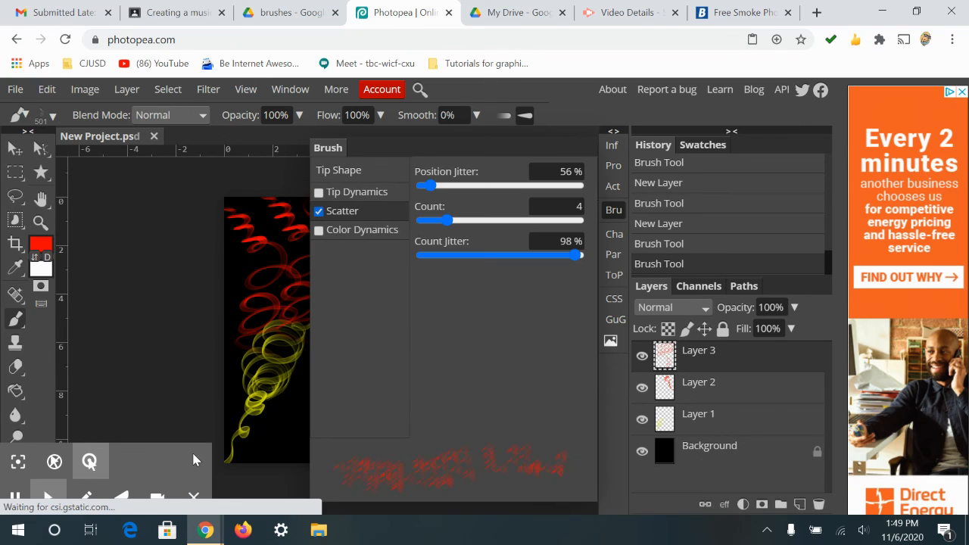
click(193, 497)
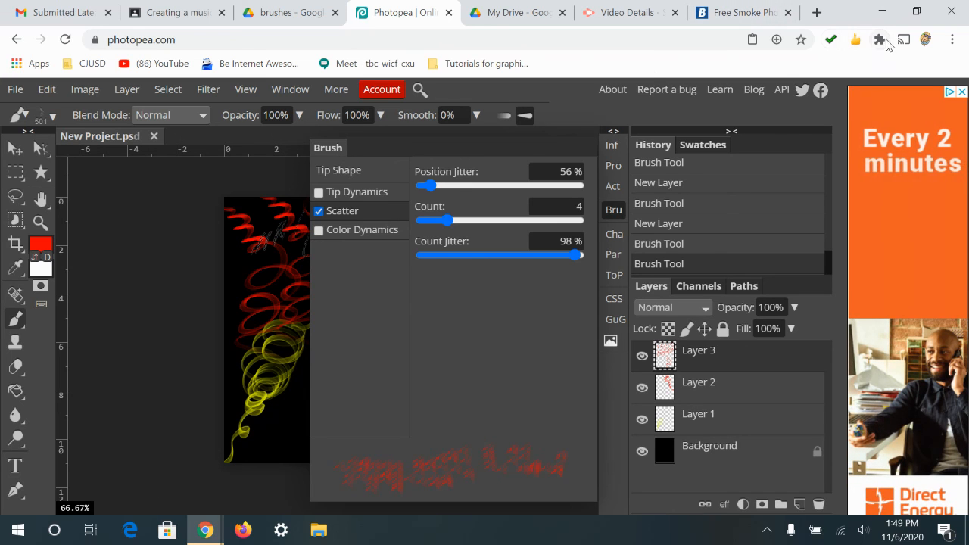
click(879, 39)
click(725, 241)
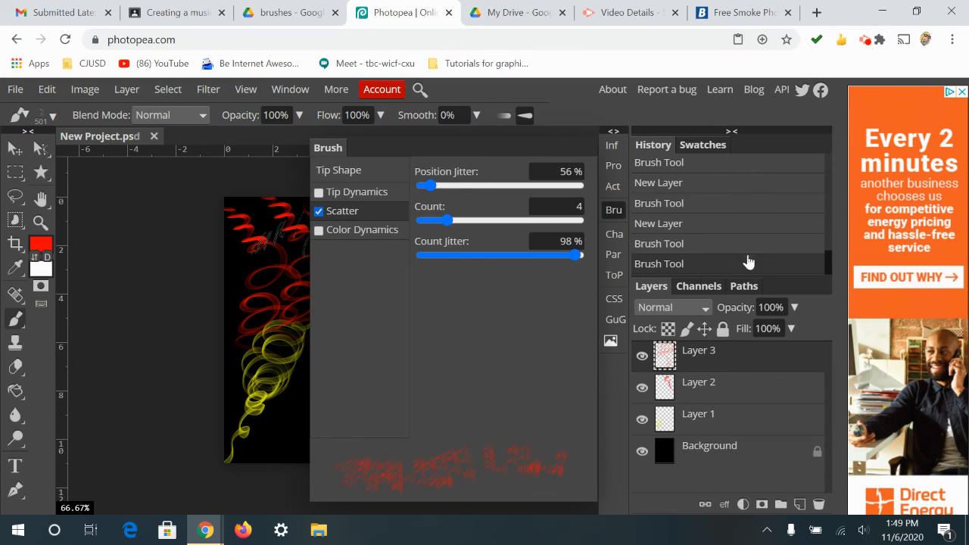
click(853, 43)
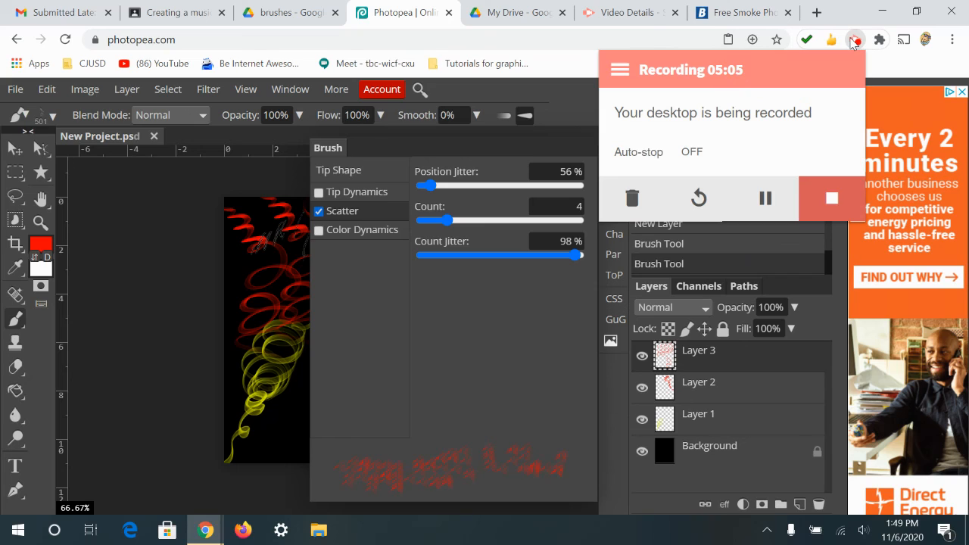